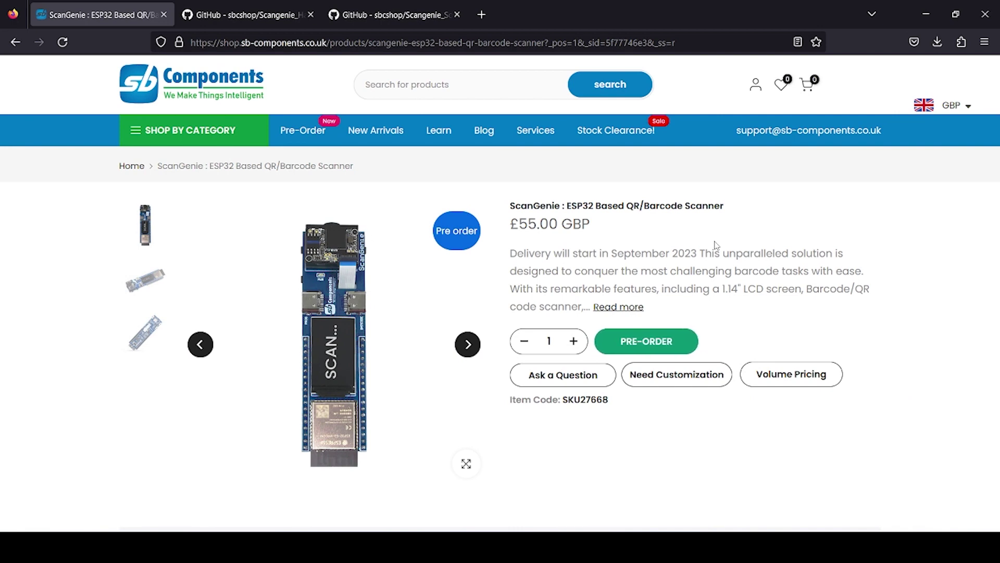
scroll(659, 267, "down", 2)
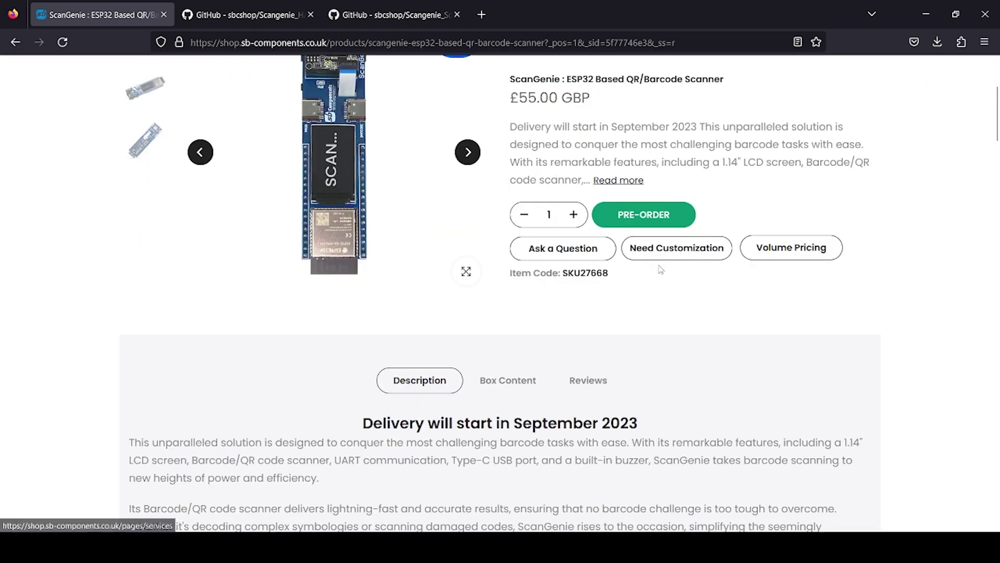
scroll(659, 267, "down", 2)
scroll(659, 267, "down", 2)
scroll(661, 268, "down", 1)
scroll(660, 268, "down", 2)
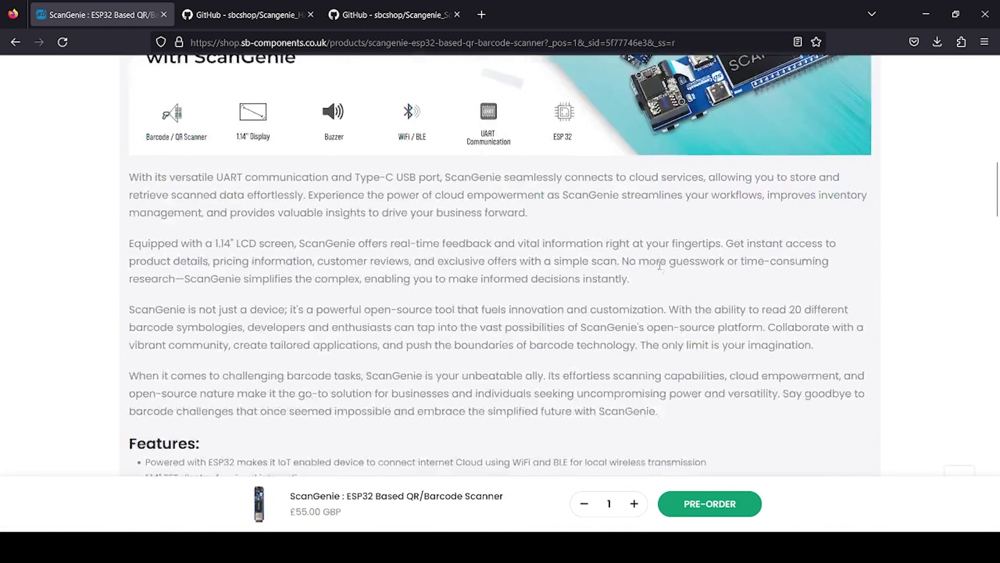
scroll(660, 268, "down", 2)
scroll(661, 268, "down", 2)
scroll(660, 270, "down", 3)
scroll(660, 270, "down", 3)
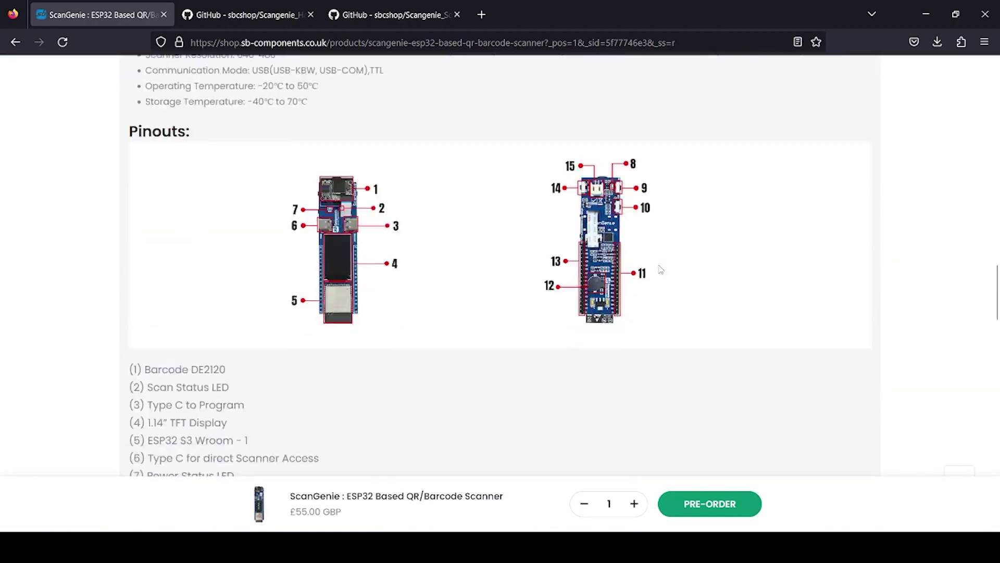
scroll(660, 270, "down", 3)
scroll(659, 270, "down", 3)
scroll(660, 270, "down", 2)
scroll(660, 269, "down", 2)
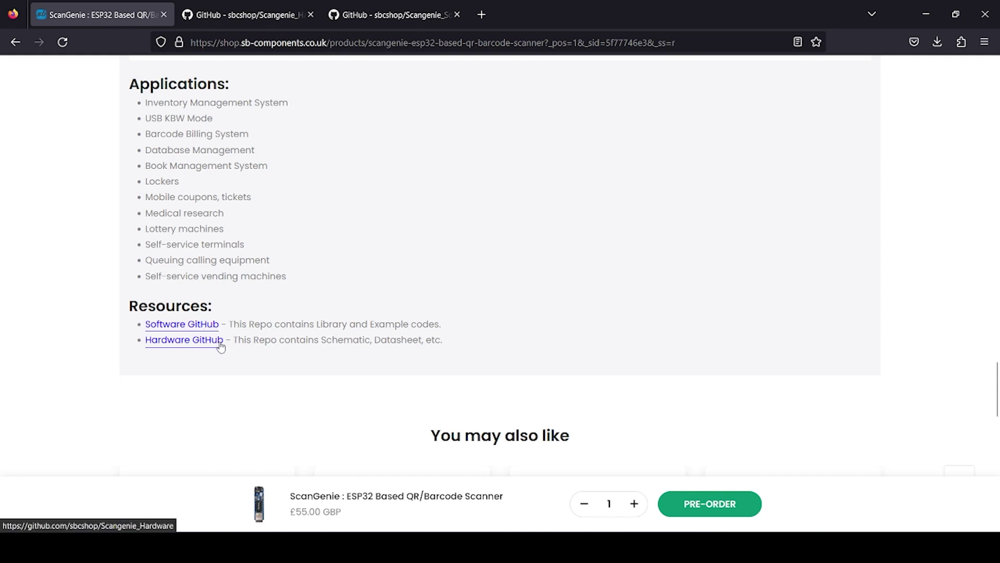
- Switch to the Scangenie_Hardware GitHub repository with its design and mechanical data folders
left_click(274, 12)
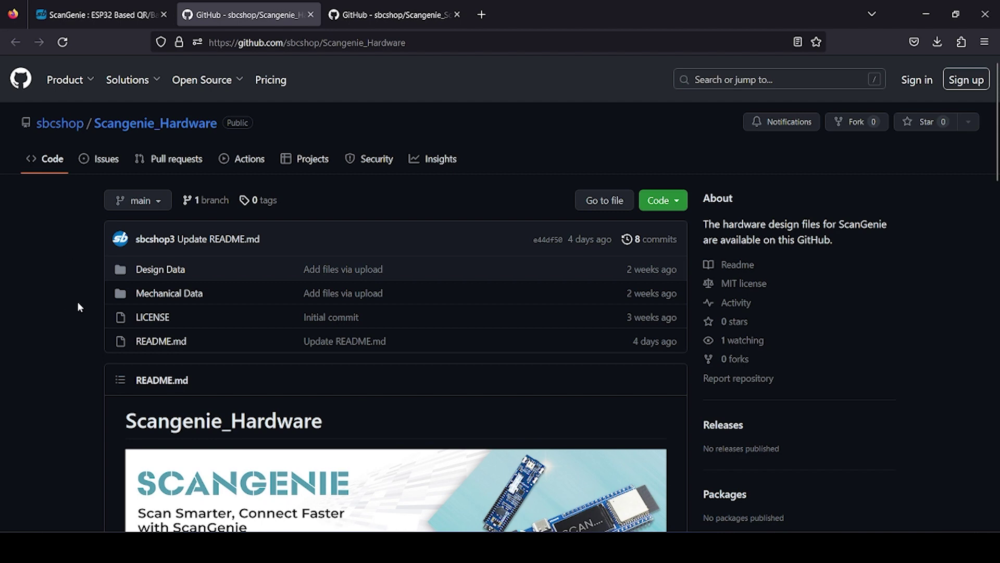
scroll(77, 306, "down", 2)
scroll(78, 307, "down", 2)
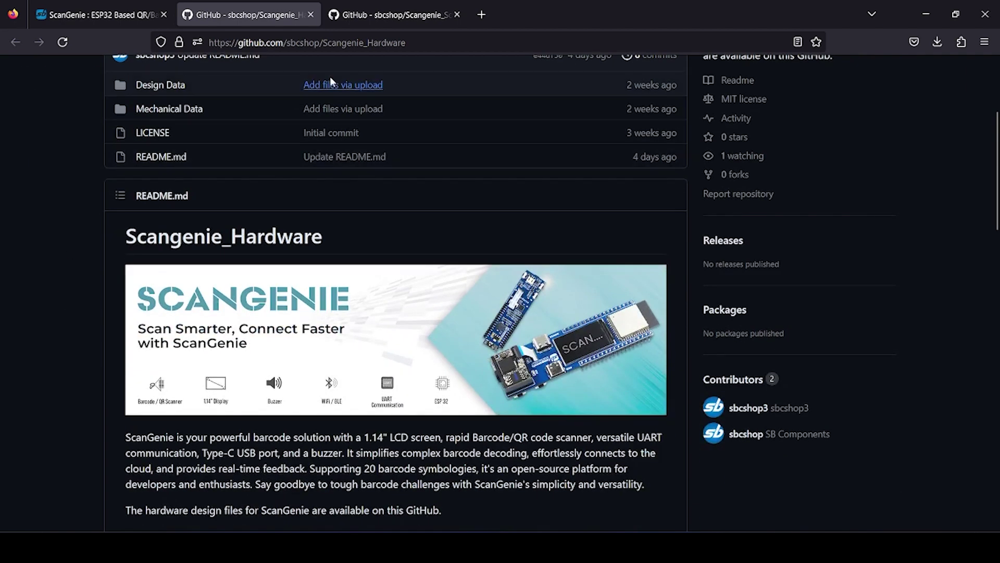
- Switch to the Scangenie_Software repository to read its README pin tables
left_click(411, 21)
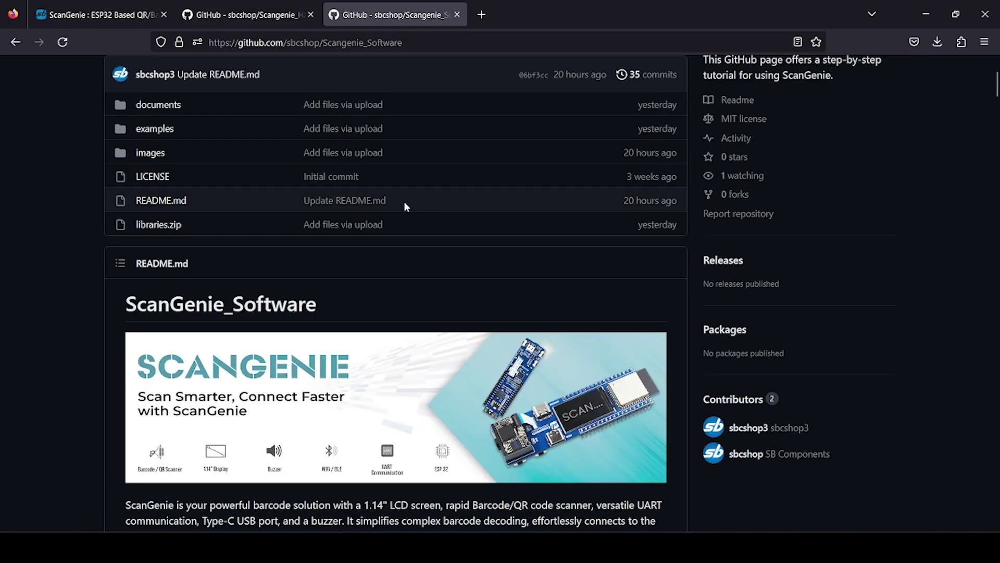
scroll(80, 339, "down", 2)
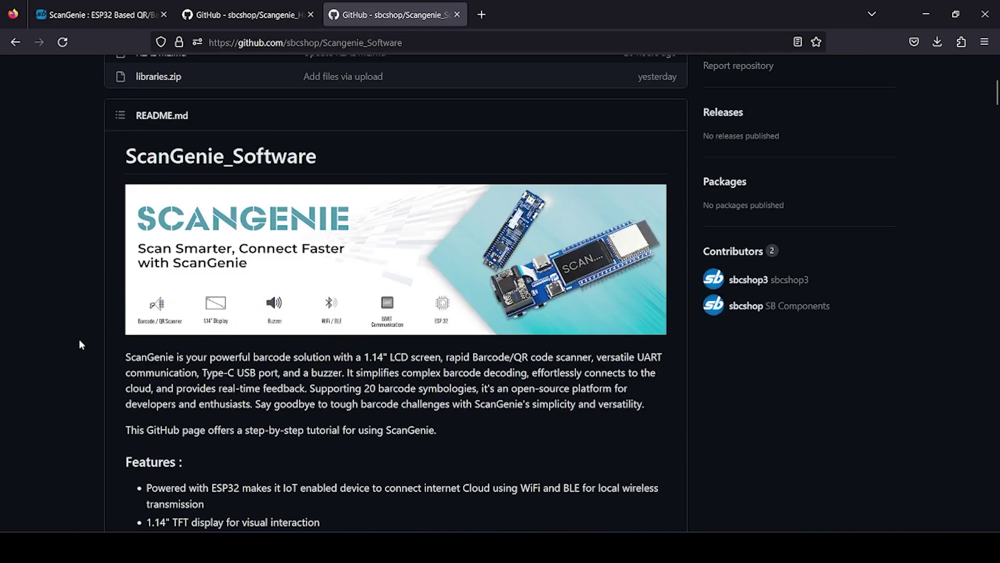
scroll(79, 339, "down", 1)
scroll(79, 341, "down", 1)
scroll(79, 340, "down", 1)
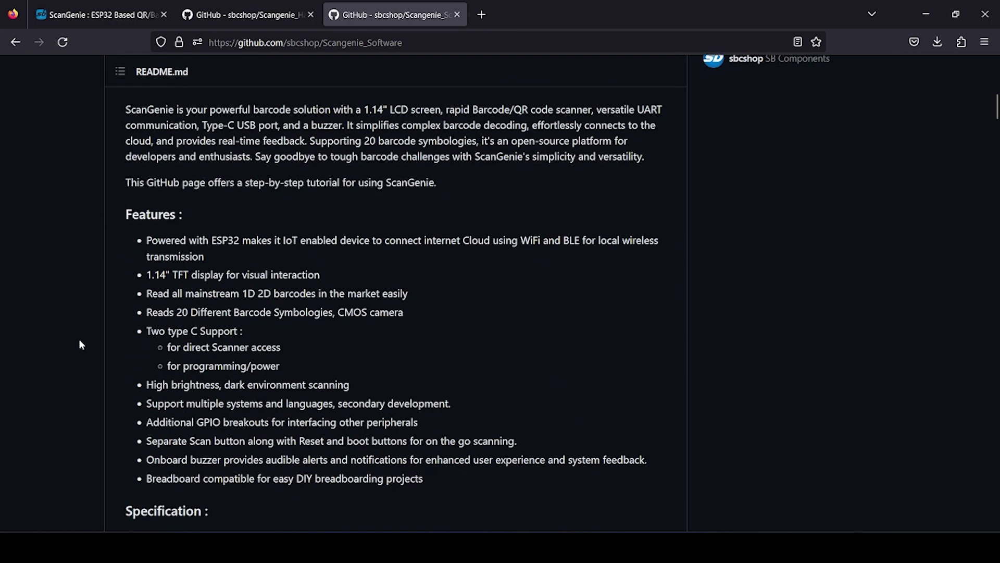
scroll(79, 339, "down", 1)
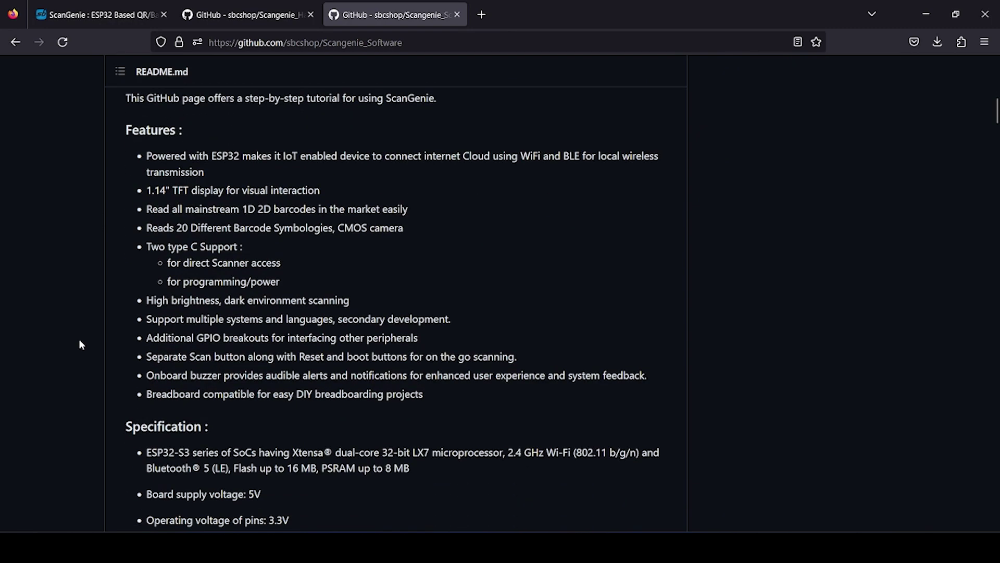
scroll(79, 340, "down", 2)
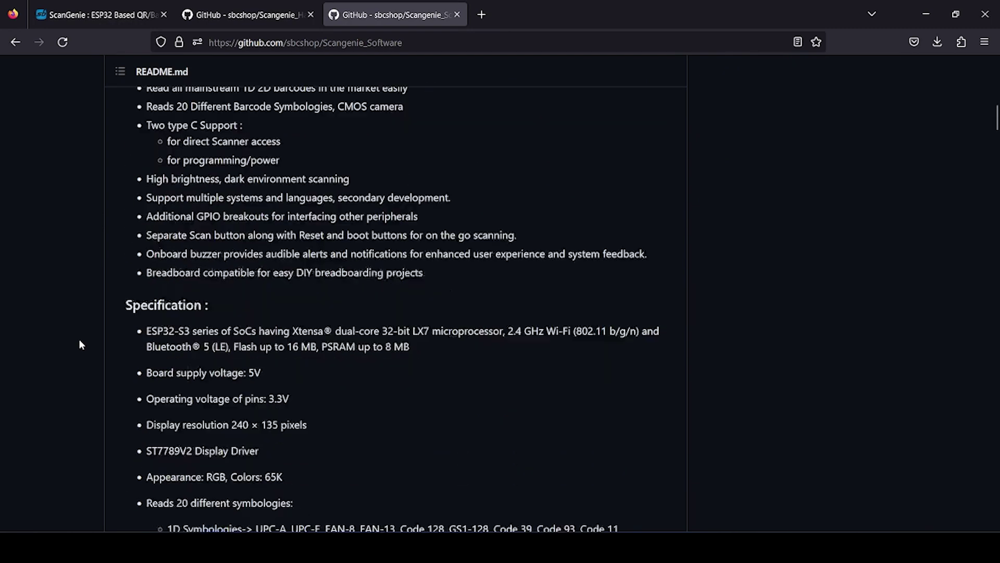
scroll(79, 340, "down", 2)
scroll(78, 340, "down", 2)
scroll(79, 340, "down", 2)
scroll(79, 340, "down", 2)
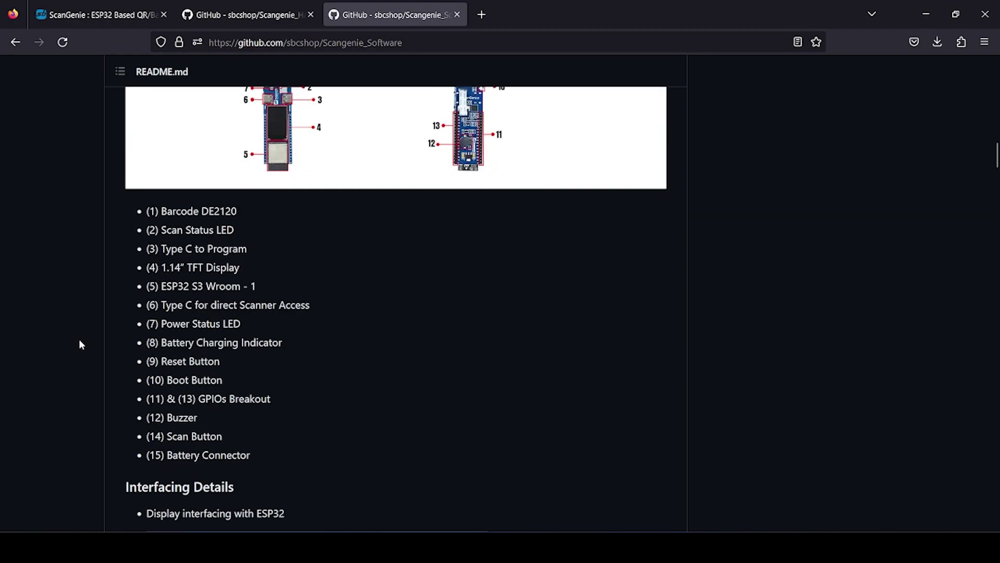
scroll(78, 340, "down", 2)
scroll(79, 340, "down", 1)
scroll(80, 339, "down", 1)
scroll(79, 344, "down", 1)
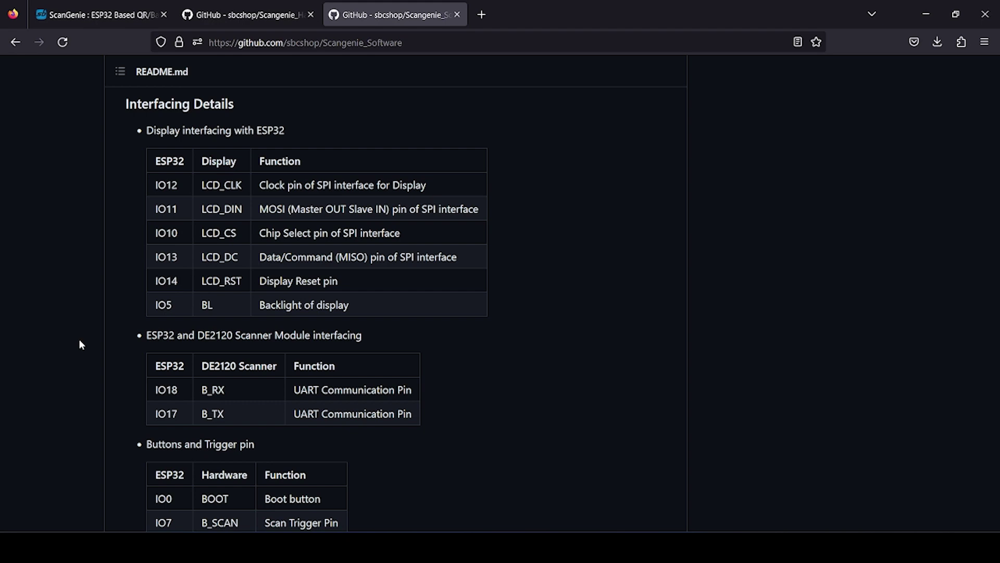
scroll(79, 340, "down", 1)
scroll(78, 340, "up", 1)
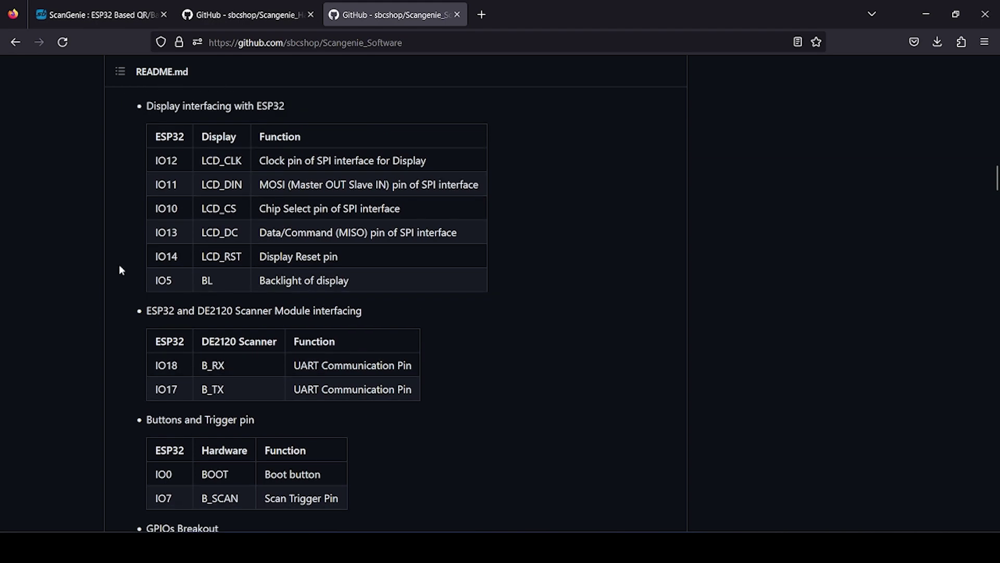
scroll(75, 376, "down", 3)
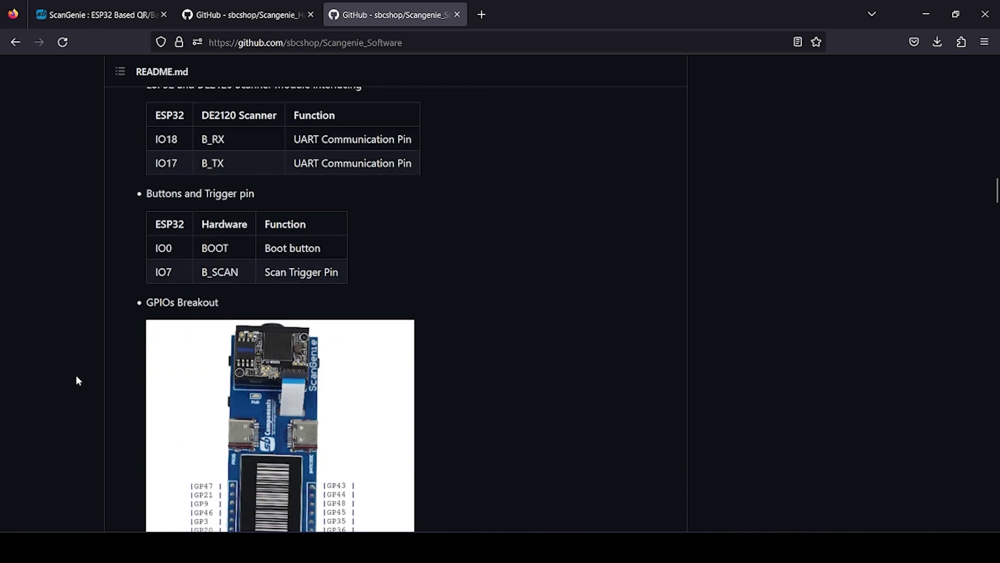
scroll(76, 375, "down", 1)
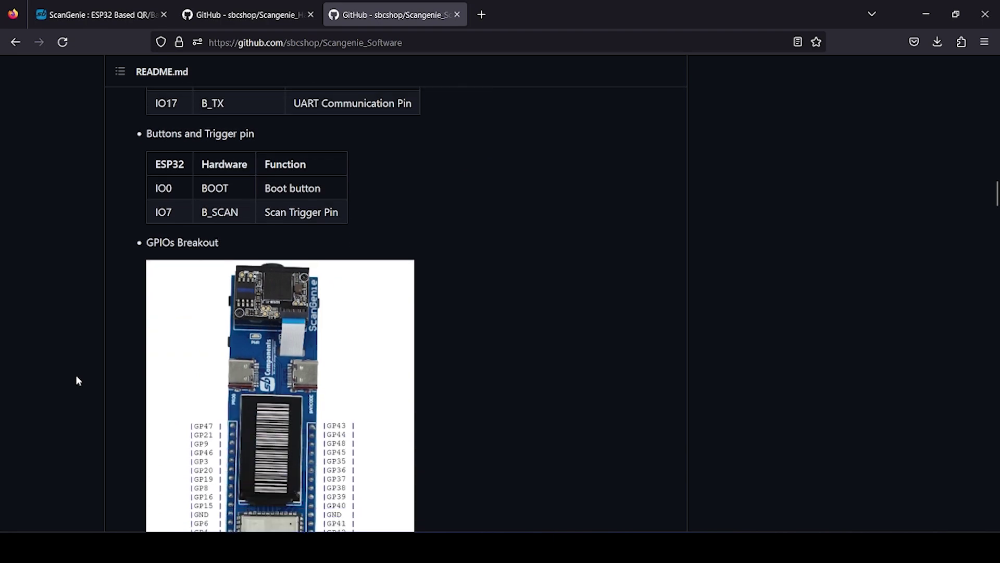
scroll(76, 380, "down", 2)
scroll(76, 380, "down", 1)
scroll(76, 380, "down", 1)
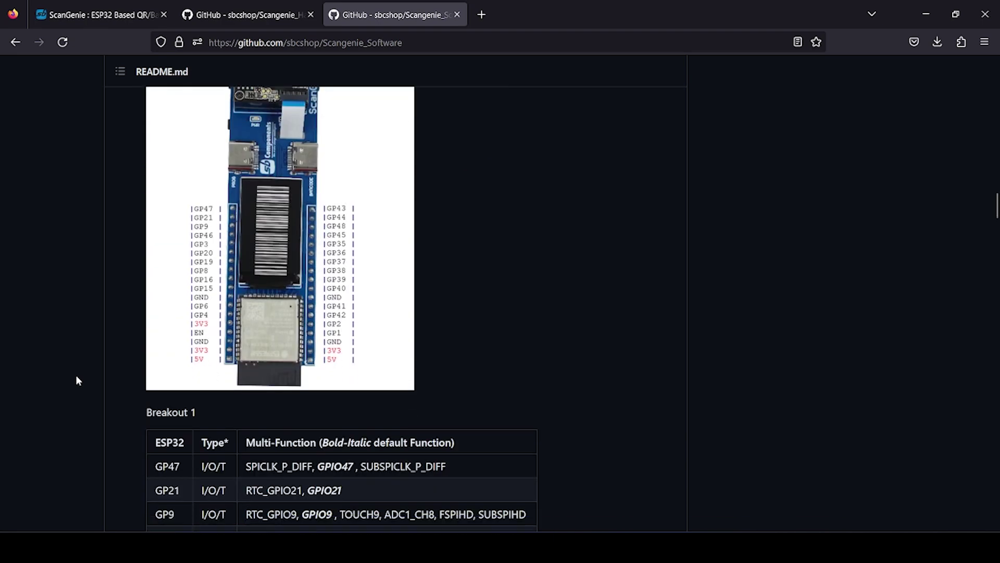
scroll(76, 381, "down", 2)
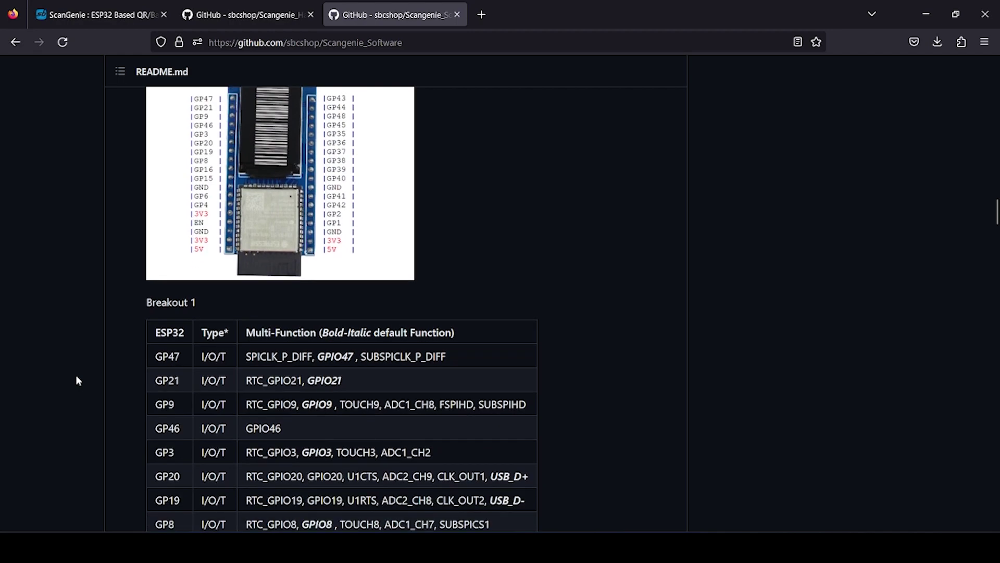
scroll(76, 381, "up", 1)
scroll(76, 381, "up", 1)
scroll(76, 380, "up", 1)
scroll(76, 381, "down", 3)
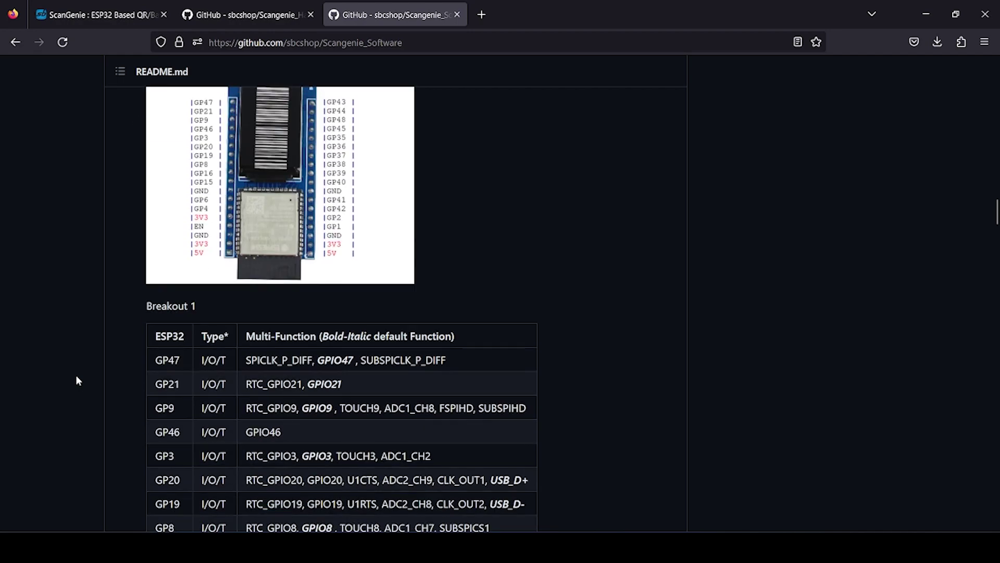
scroll(76, 376, "down", 2)
scroll(76, 377, "down", 2)
scroll(75, 375, "down", 4)
scroll(76, 376, "down", 2)
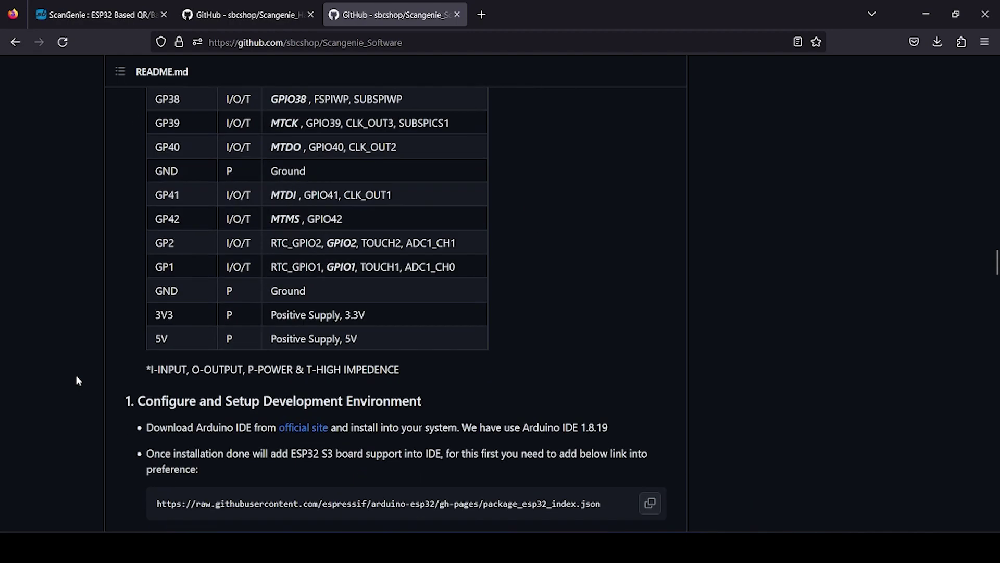
scroll(76, 381, "down", 1)
scroll(76, 380, "down", 2)
scroll(76, 381, "down", 1)
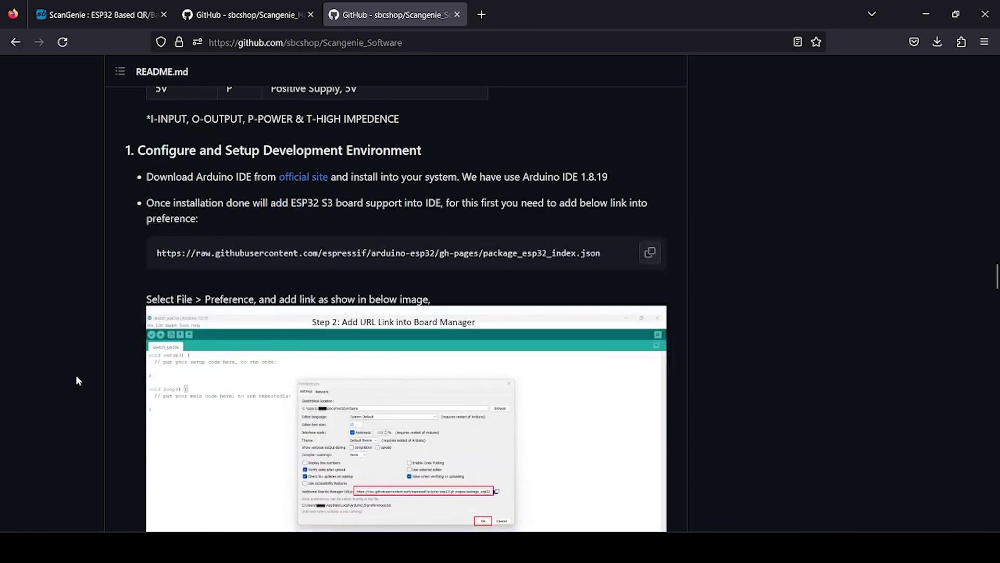
scroll(76, 381, "down", 2)
scroll(76, 380, "up", 1)
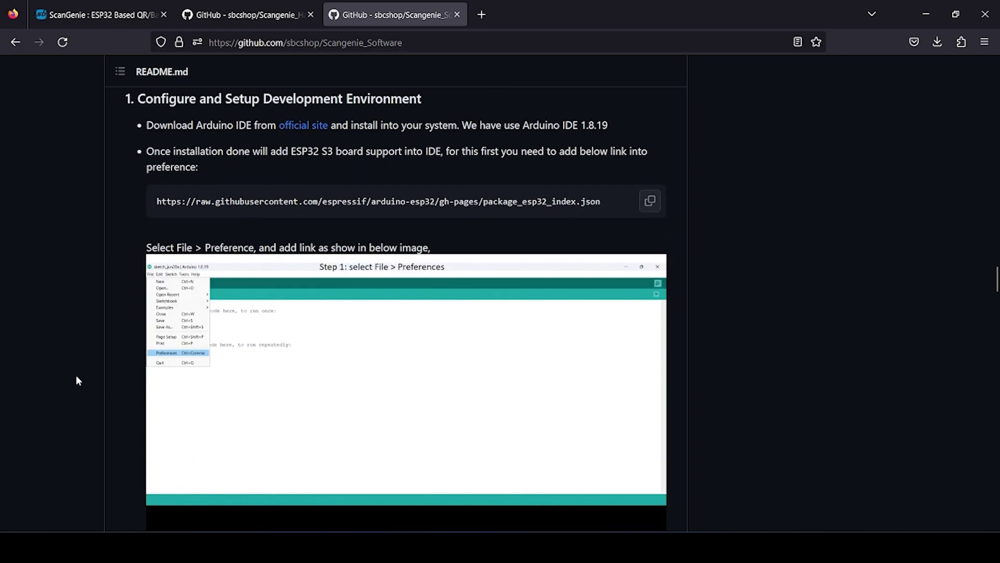
scroll(76, 381, "down", 1)
scroll(76, 380, "down", 2)
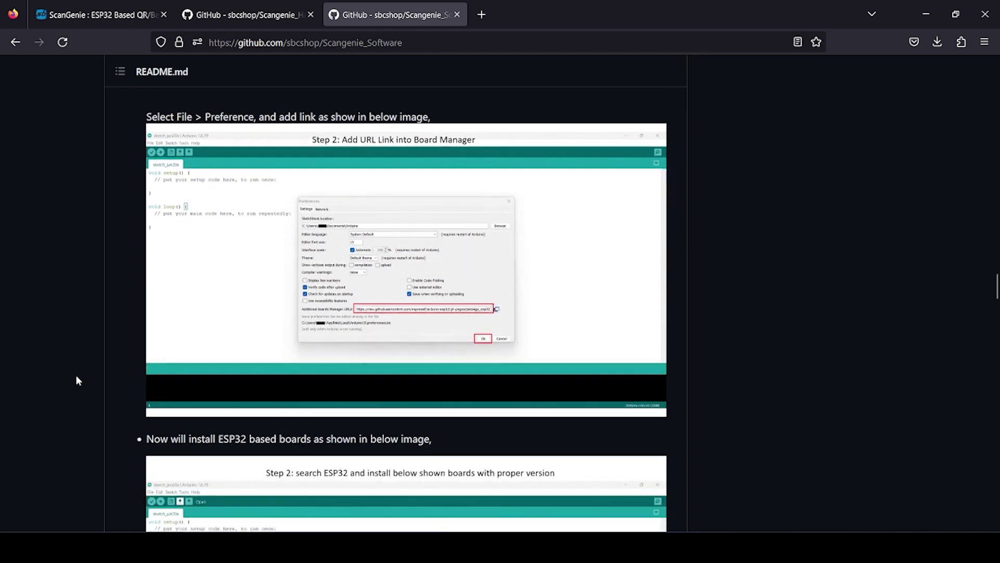
scroll(76, 377, "down", 3)
scroll(76, 378, "down", 2)
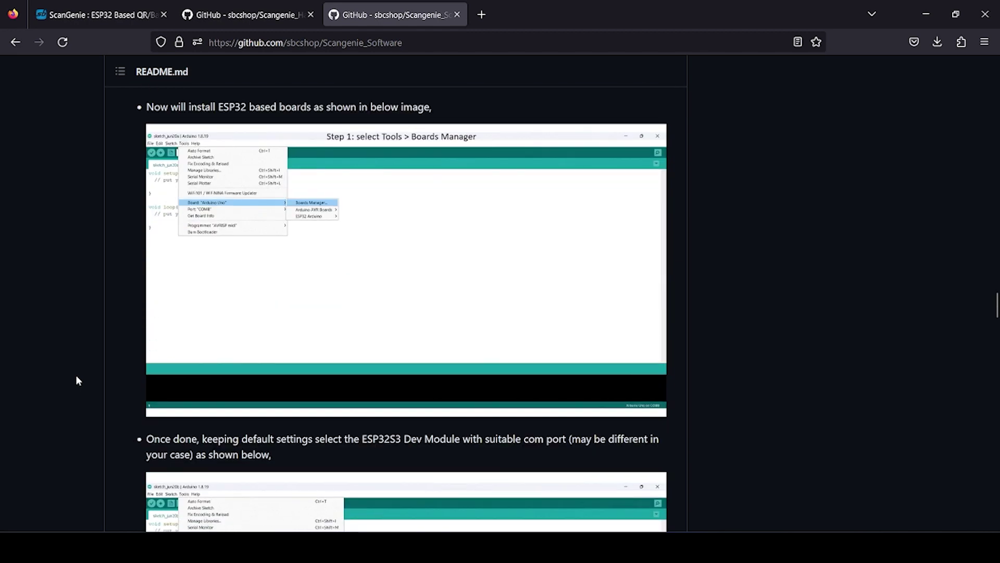
scroll(76, 377, "down", 3)
scroll(75, 378, "down", 2)
scroll(75, 381, "down", 2)
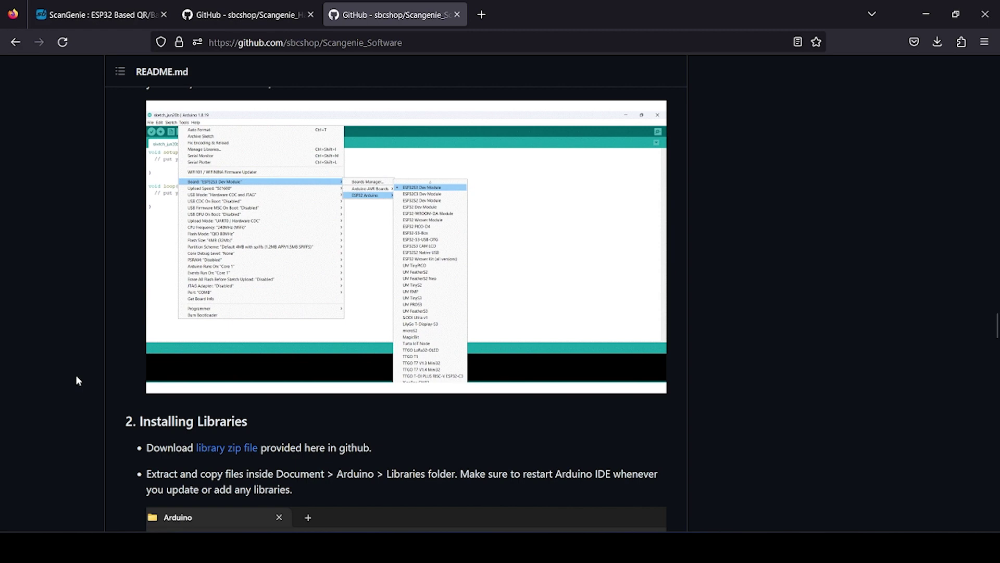
scroll(76, 376, "down", 3)
scroll(76, 376, "down", 3)
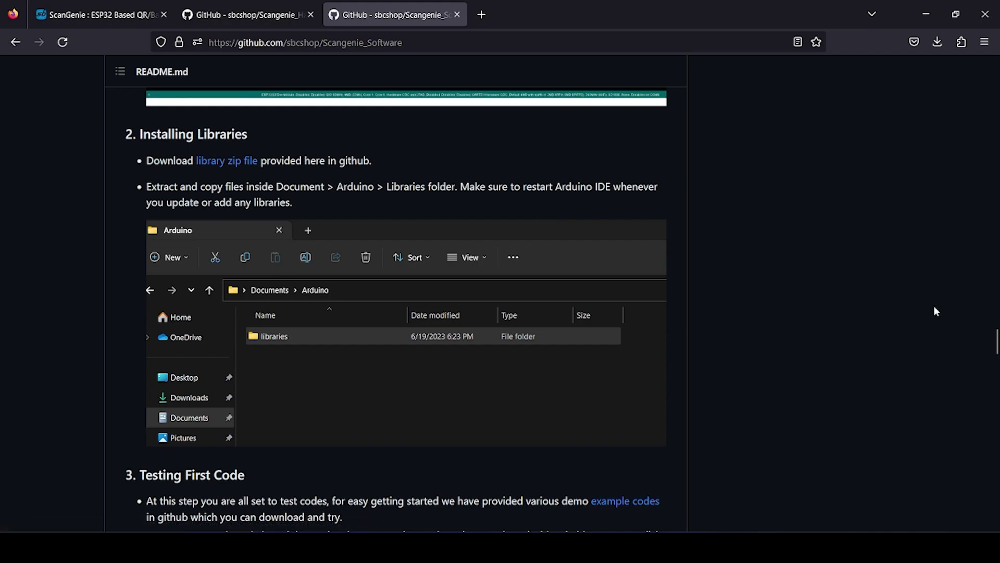
left_click_drag(996, 344, 997, 69)
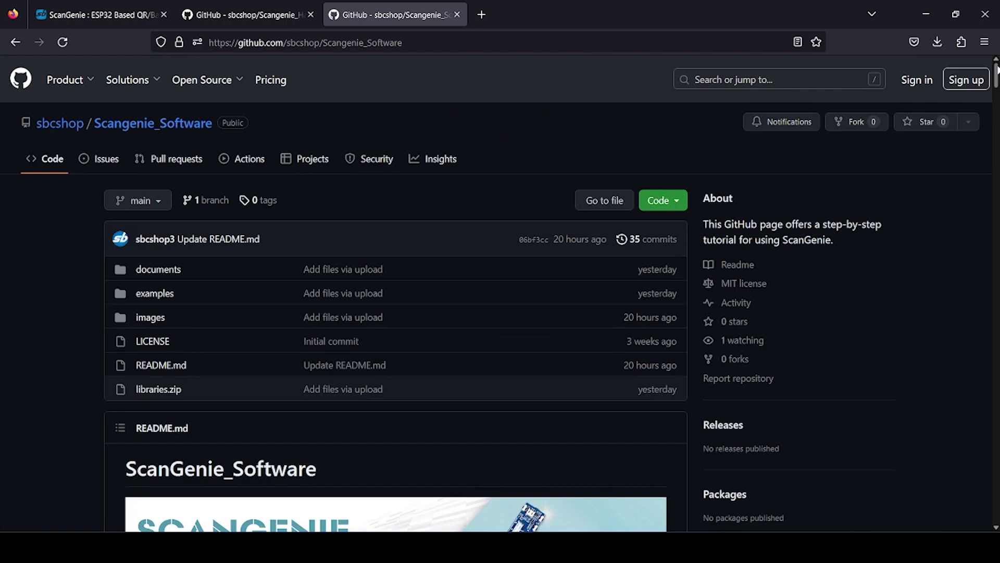
- Download the Scangenie_Software repository as a ZIP from the Code menu
left_click(680, 202)
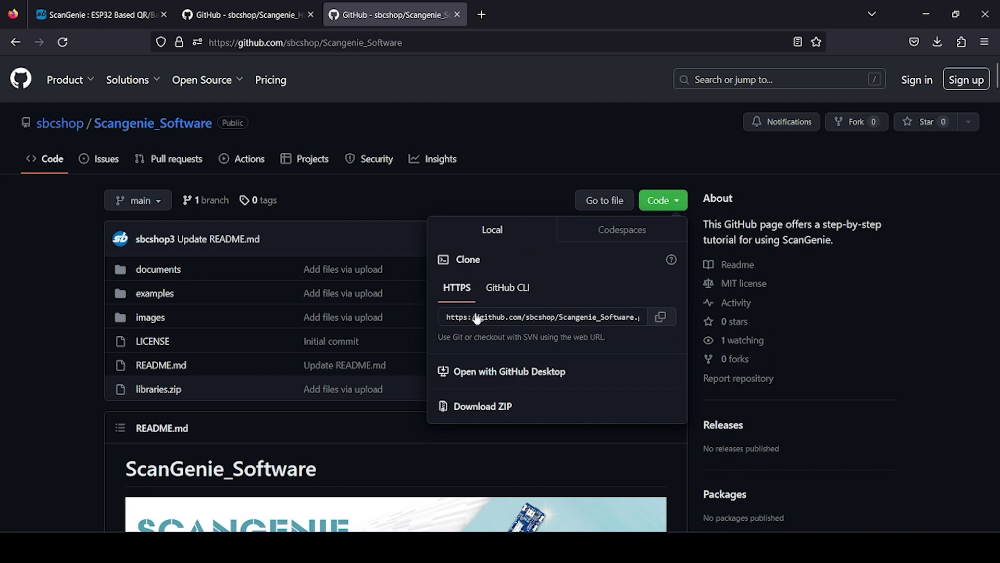
left_click(486, 198)
key("alt")
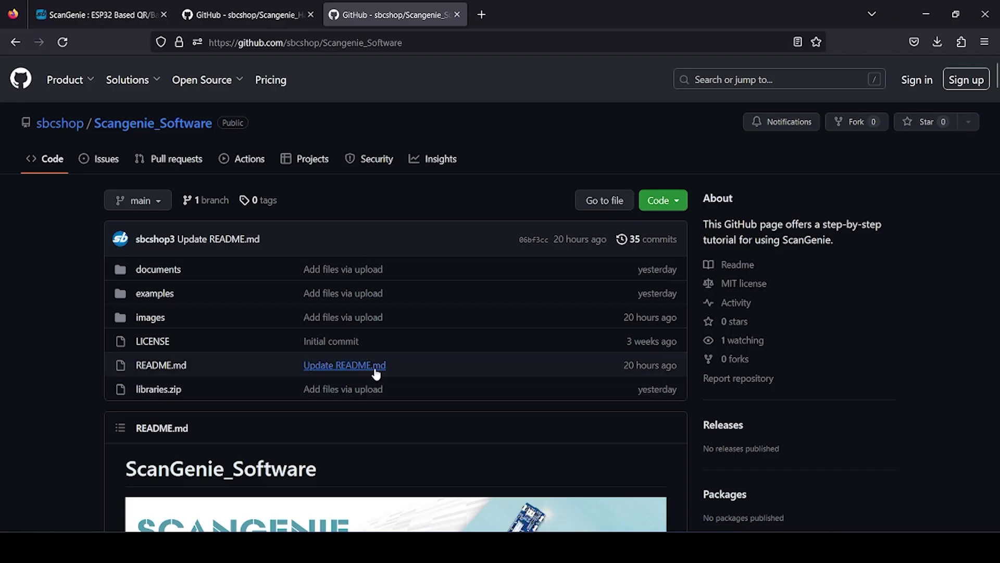
scroll(376, 376, "down", 5)
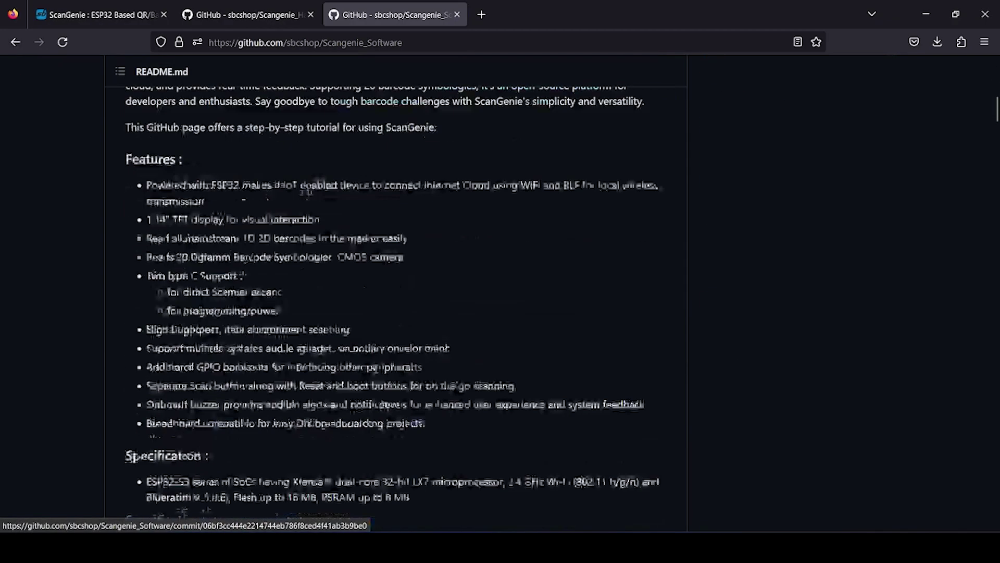
scroll(391, 313, "down", 10)
scroll(391, 313, "down", 2)
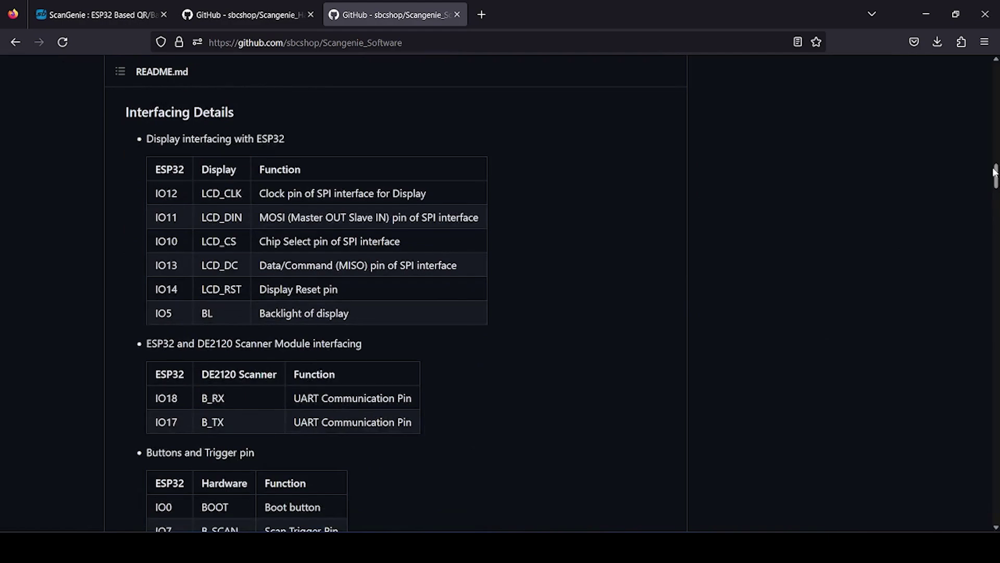
left_click_drag(995, 172, 994, 337)
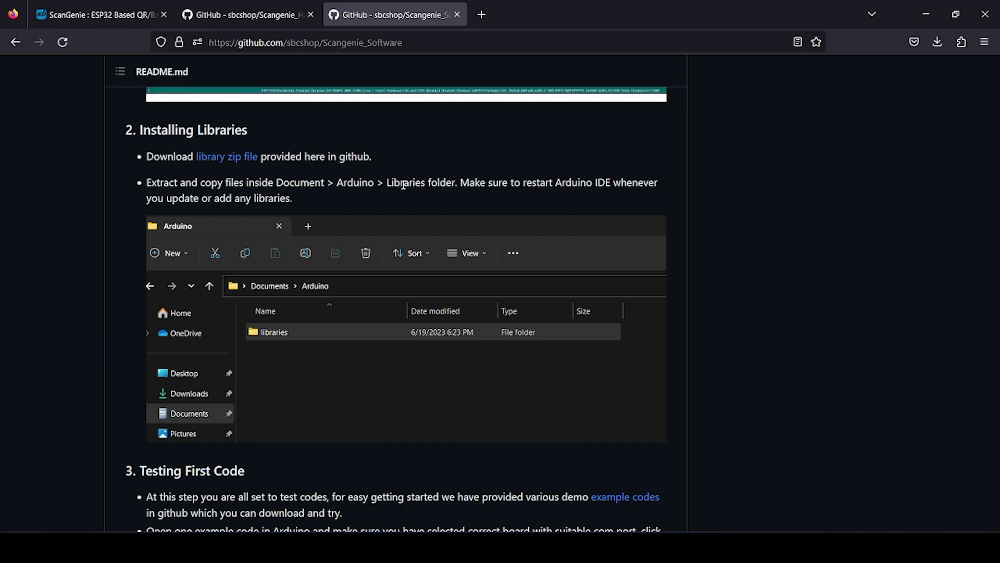
scroll(399, 273, "down", 3)
scroll(399, 272, "down", 3)
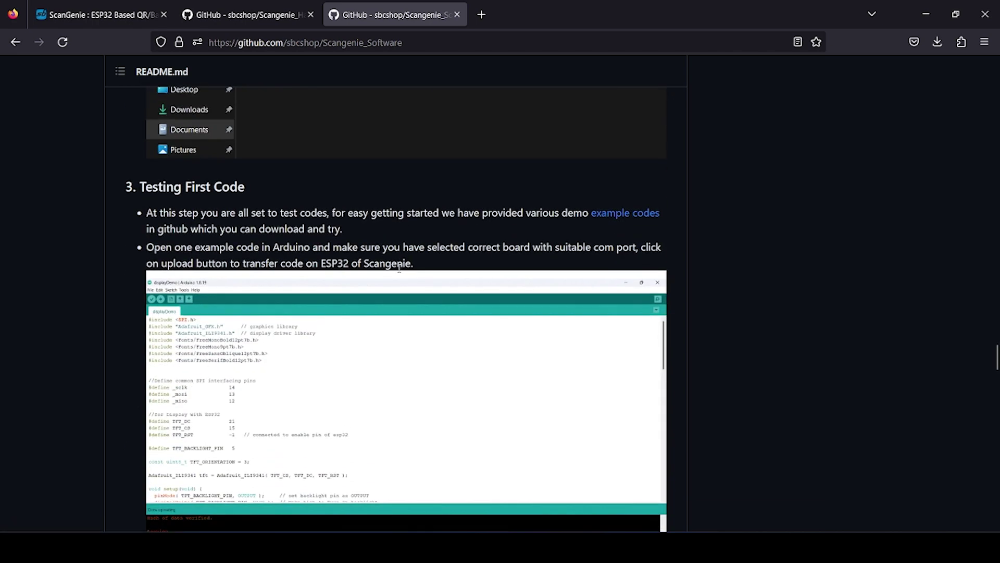
scroll(399, 268, "down", 1)
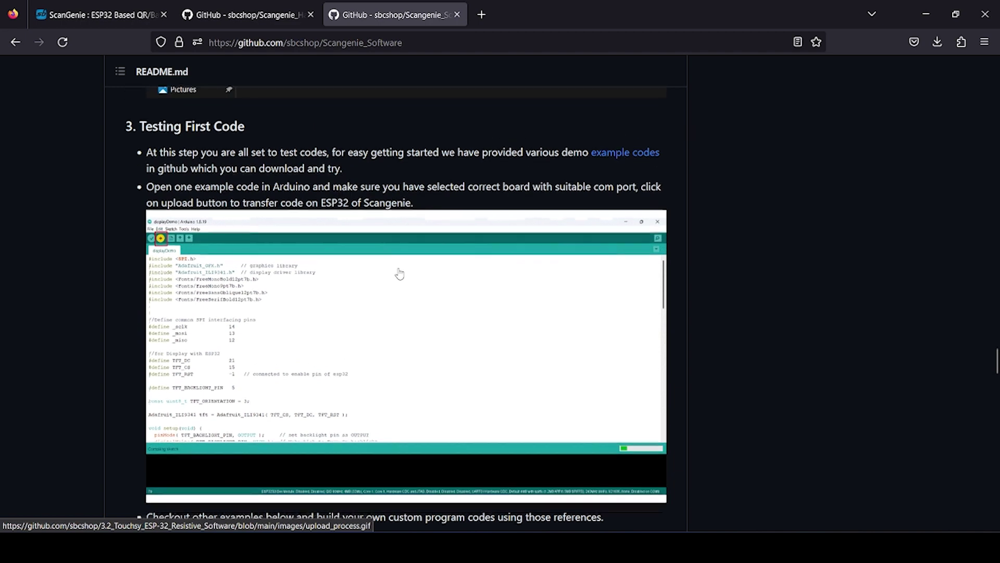
scroll(399, 272, "down", 2)
scroll(399, 272, "down", 2)
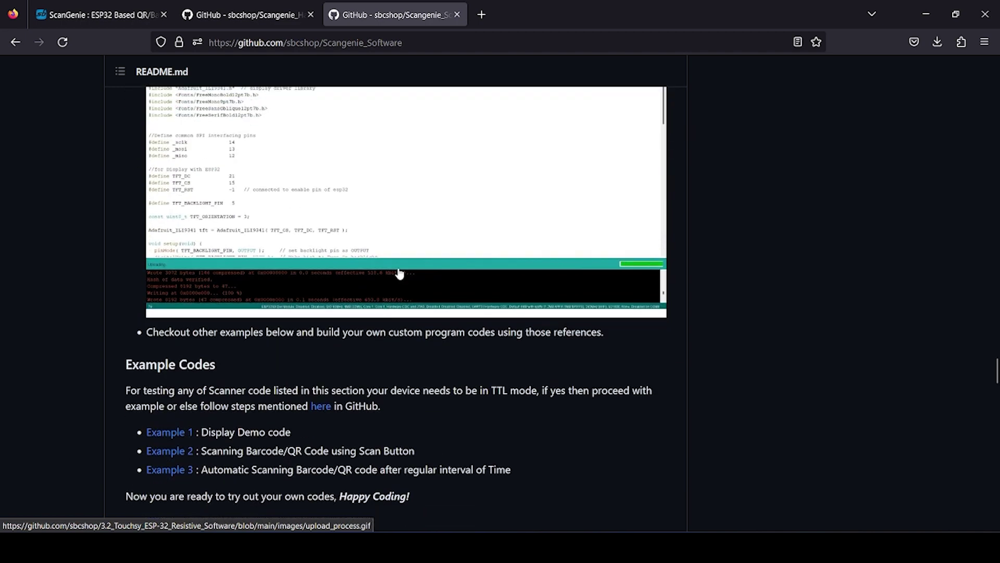
scroll(399, 272, "down", 2)
scroll(398, 272, "down", 1)
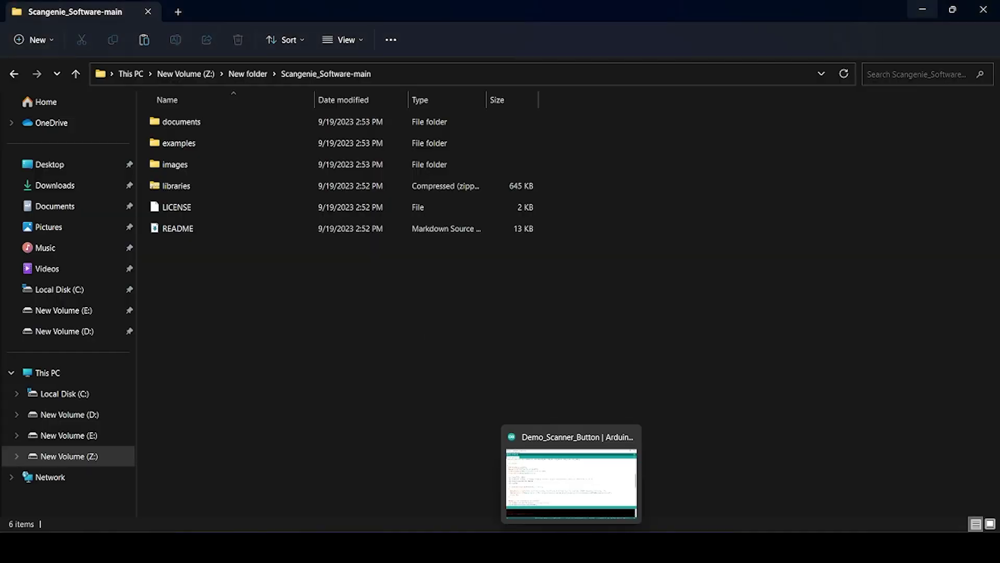
- Upload the Demo_Scanner_Button sketch, checking the board is ESP32S3 Dev Module on COM8
left_click(577, 509)
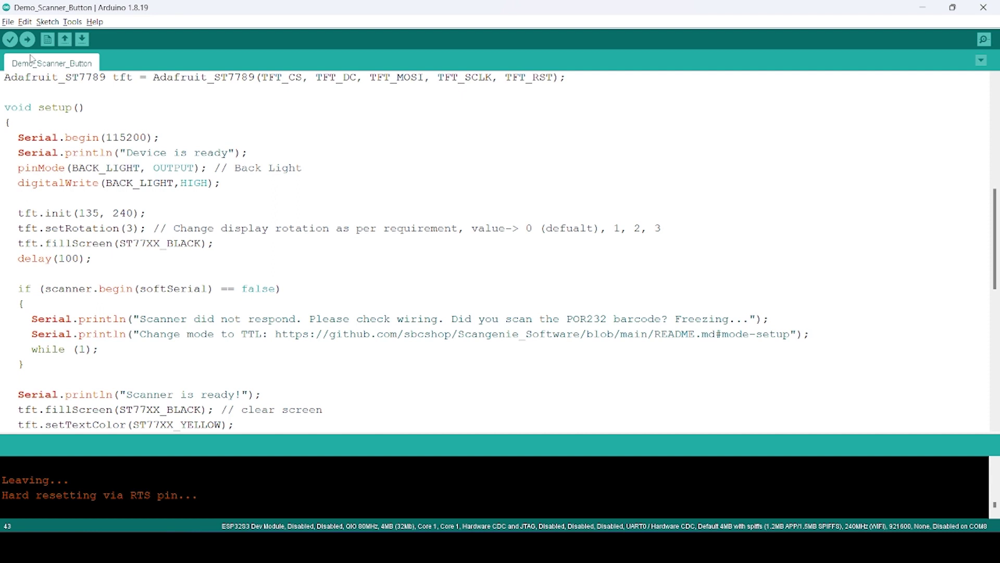
left_click(28, 39)
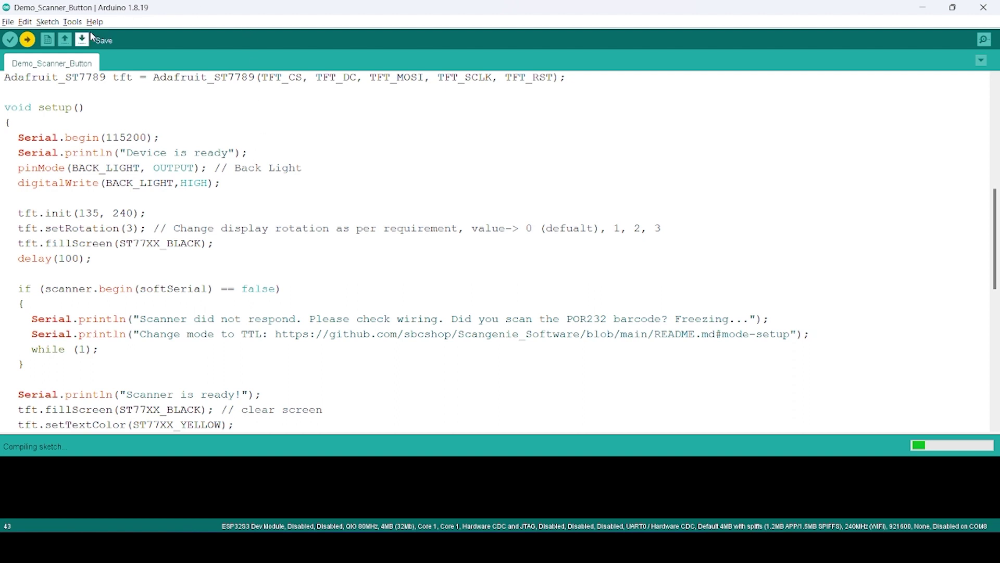
left_click(72, 22)
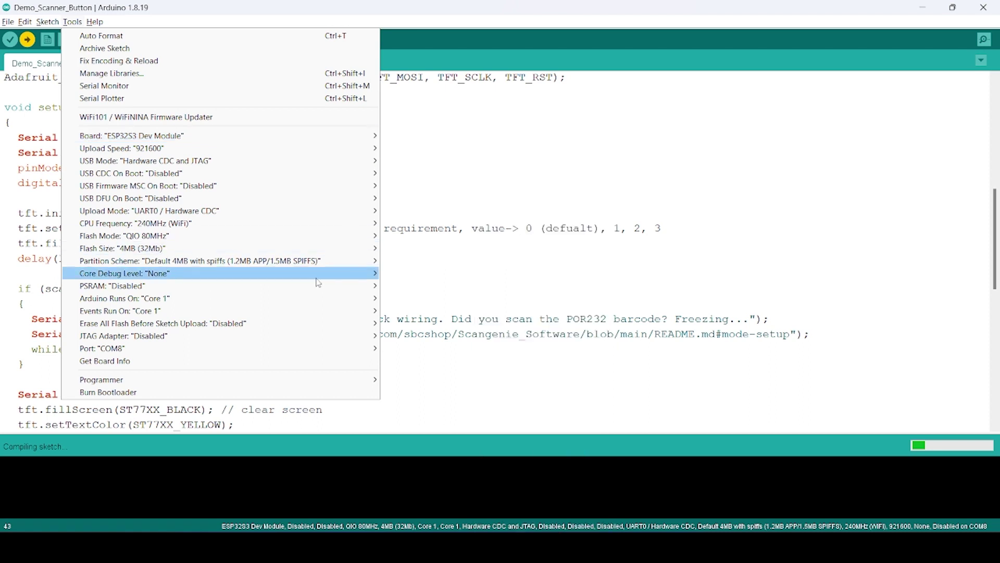
mouse_move(227, 349)
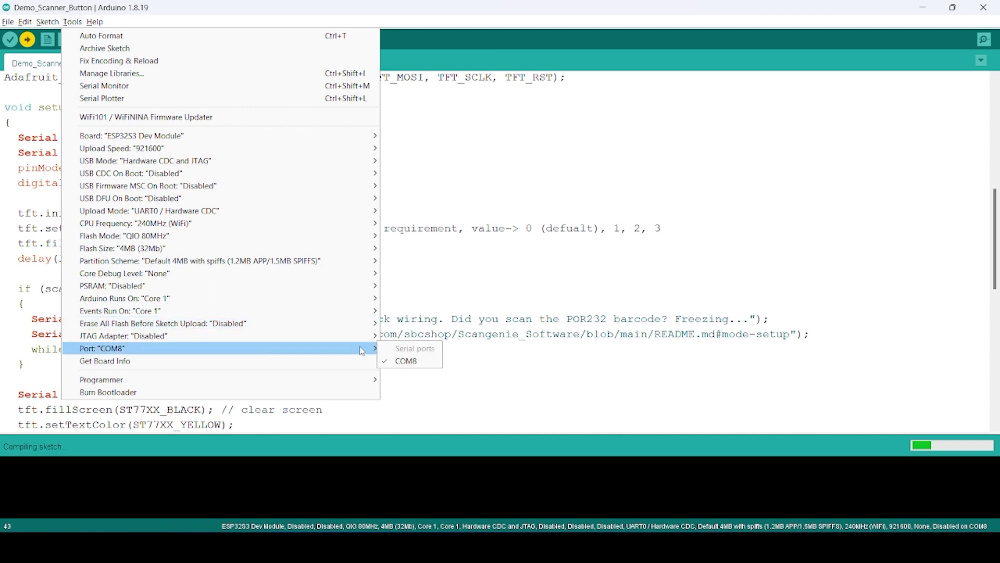
- Confirm port COM8, let the upload finish, and open the Serial Monitor
left_click(427, 289)
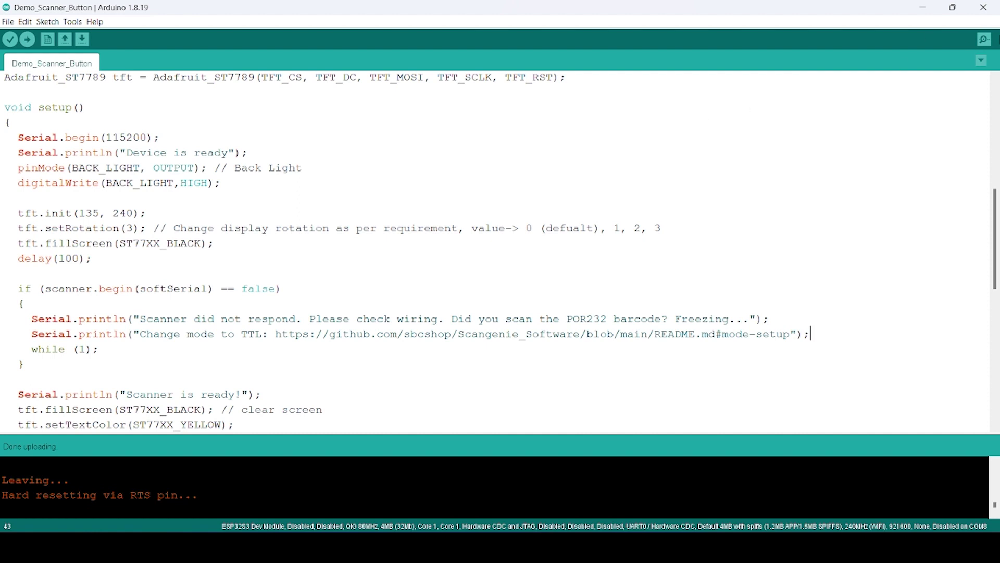
left_click(986, 40)
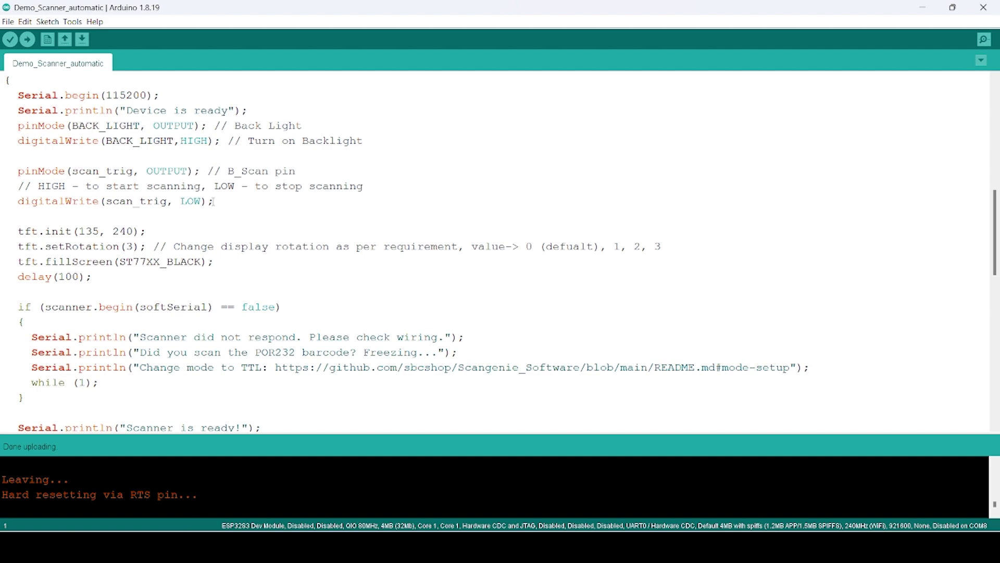
scroll(389, 254, "down", 4)
scroll(389, 254, "up", 2)
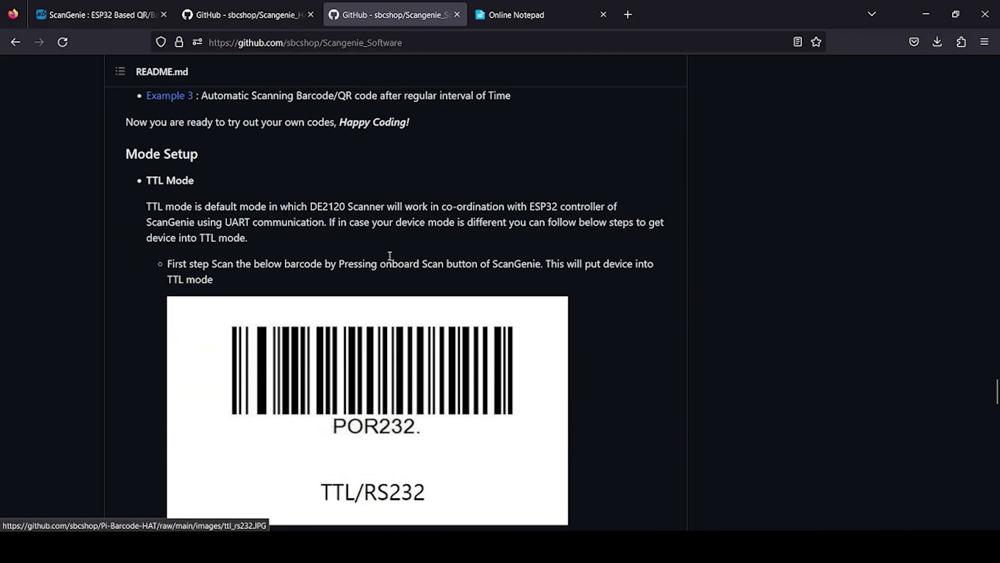
scroll(389, 256, "up", 1)
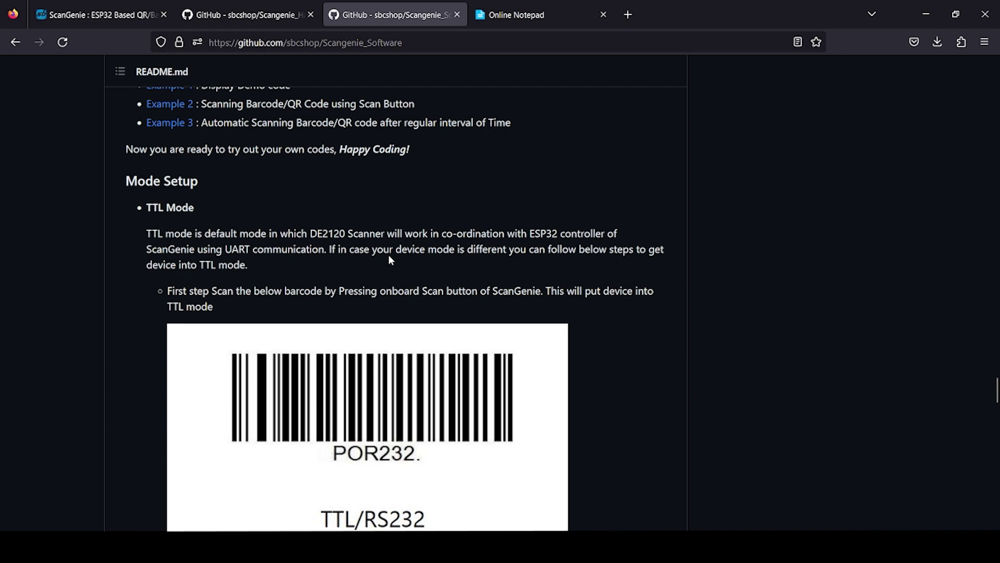
scroll(388, 254, "down", 2)
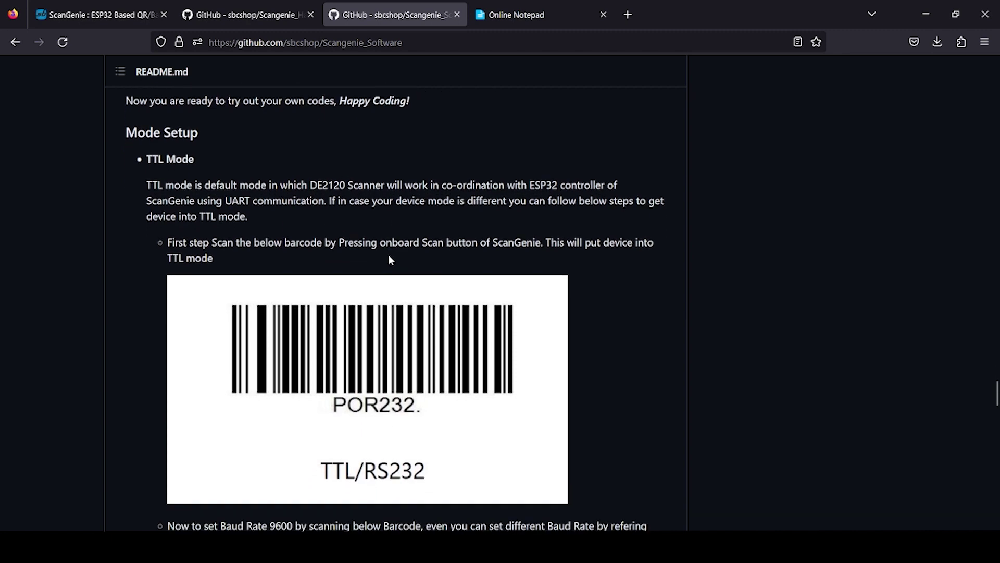
scroll(389, 260, "down", 1)
scroll(390, 261, "up", 1)
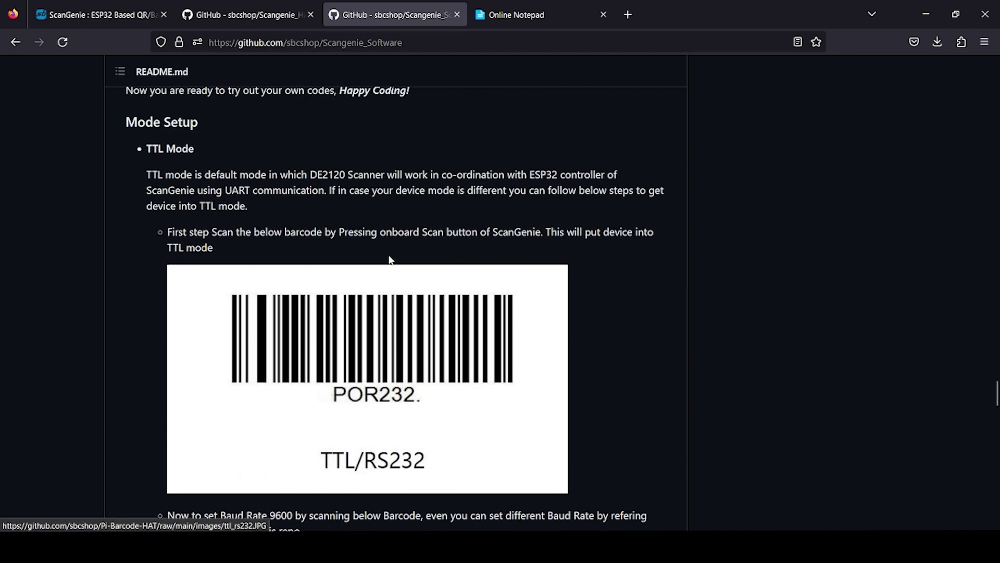
scroll(363, 287, "down", 5)
scroll(365, 286, "down", 4)
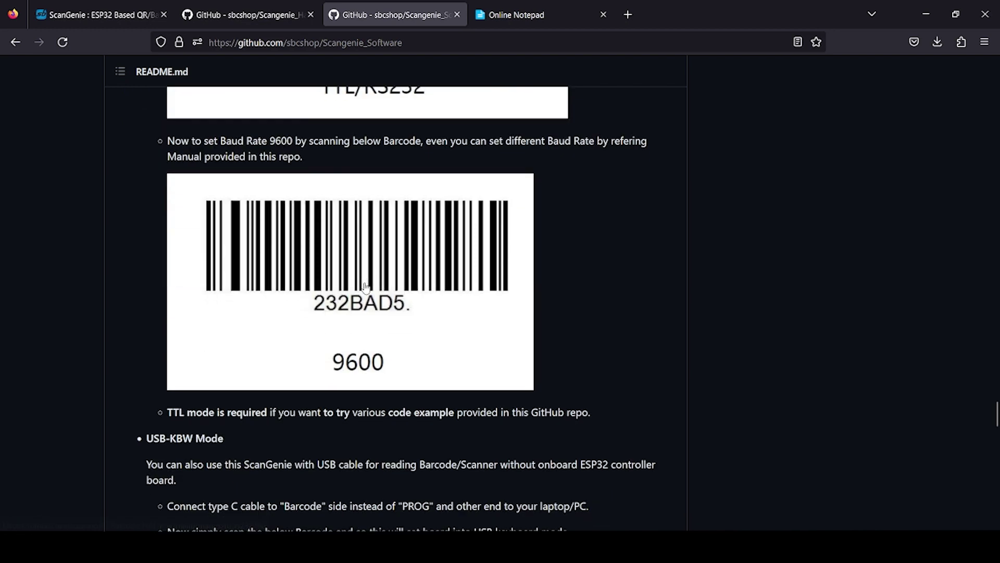
scroll(365, 288, "down", 3)
scroll(364, 288, "up", 5)
scroll(365, 288, "up", 4)
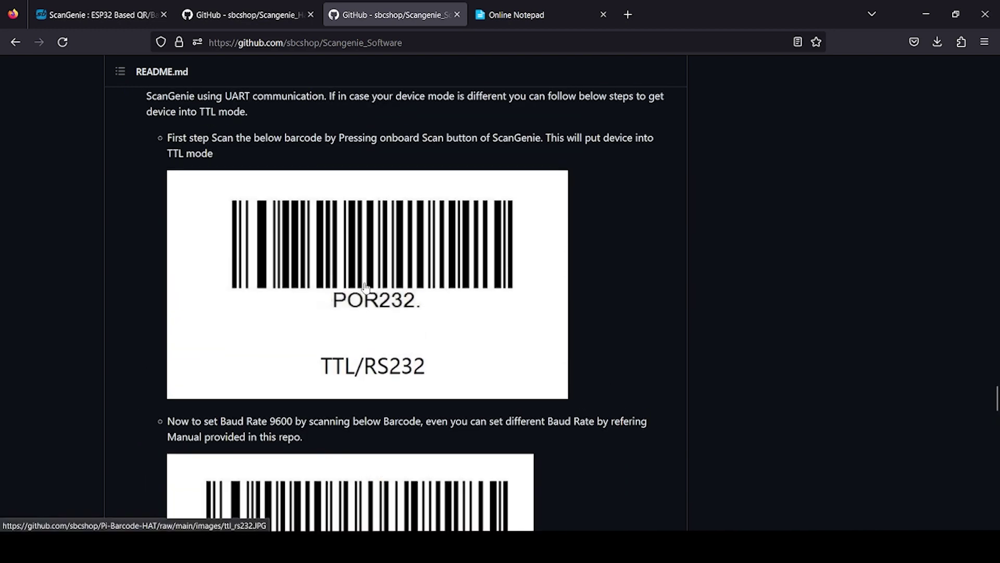
scroll(366, 287, "up", 1)
scroll(365, 288, "up", 1)
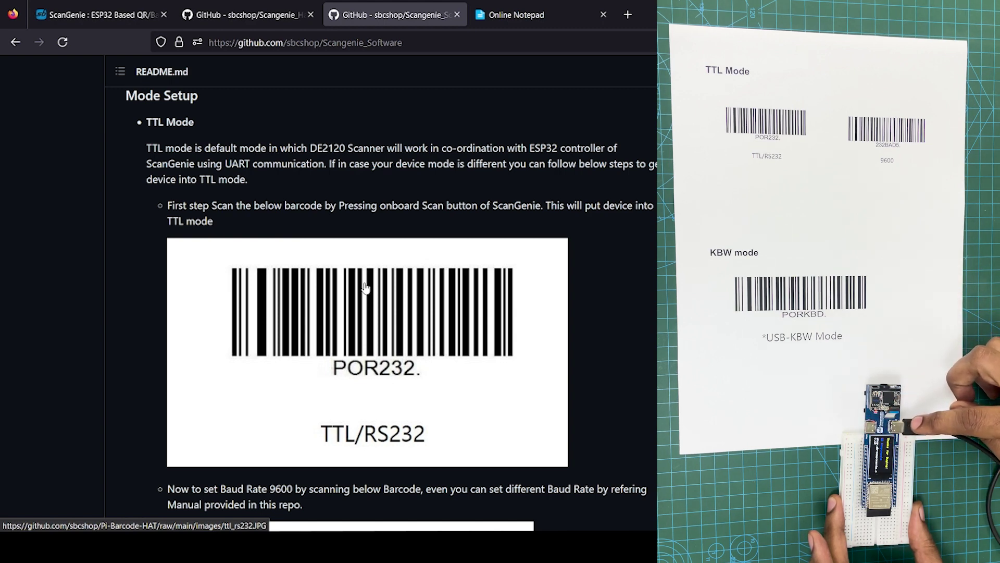
left_click(515, 10)
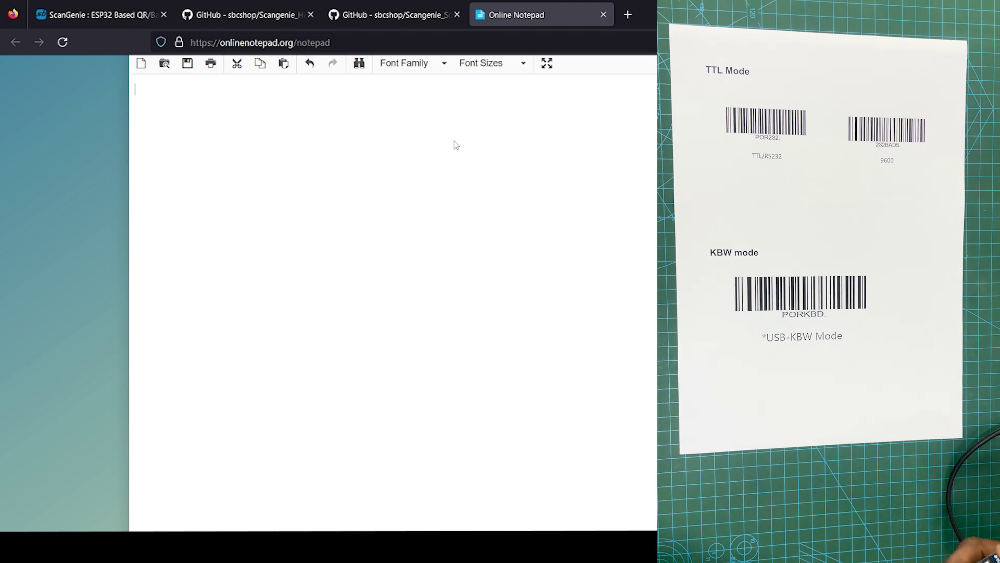
type("6971008020809")
key("Return")
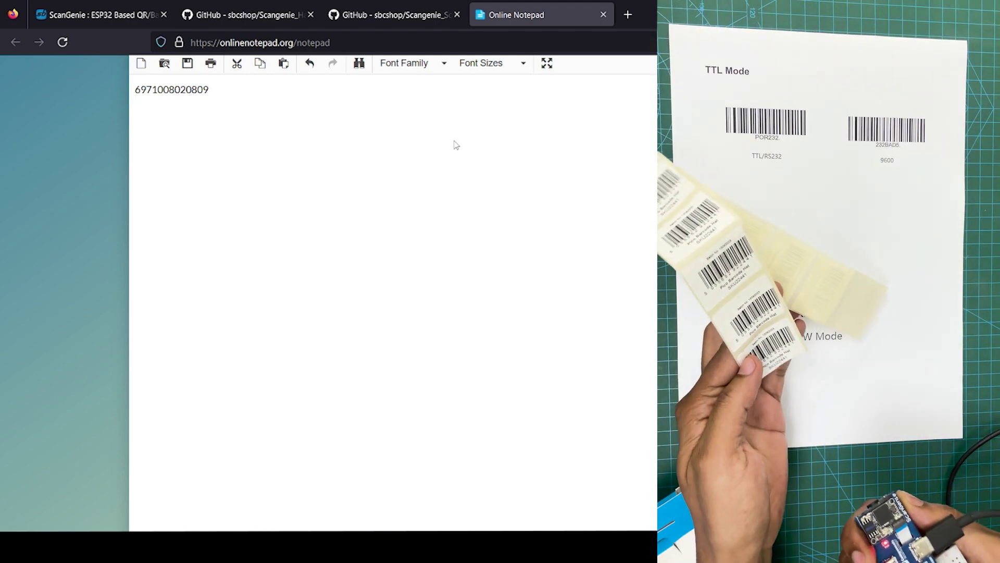
type("5055652922441")
key("Return")
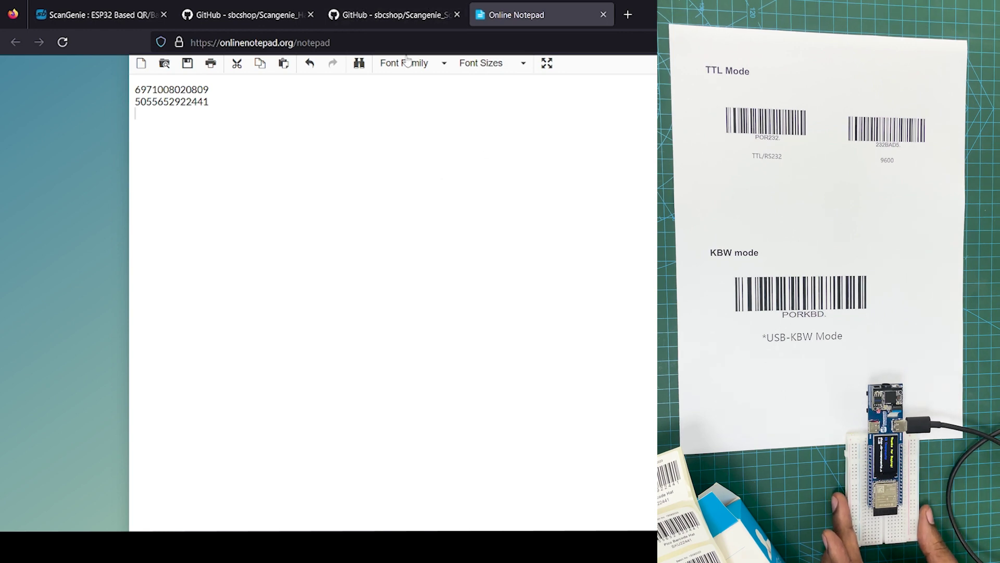
- Go back to the Scangenie_Software README to locate the DE2120 Setting Manual link
left_click(396, 14)
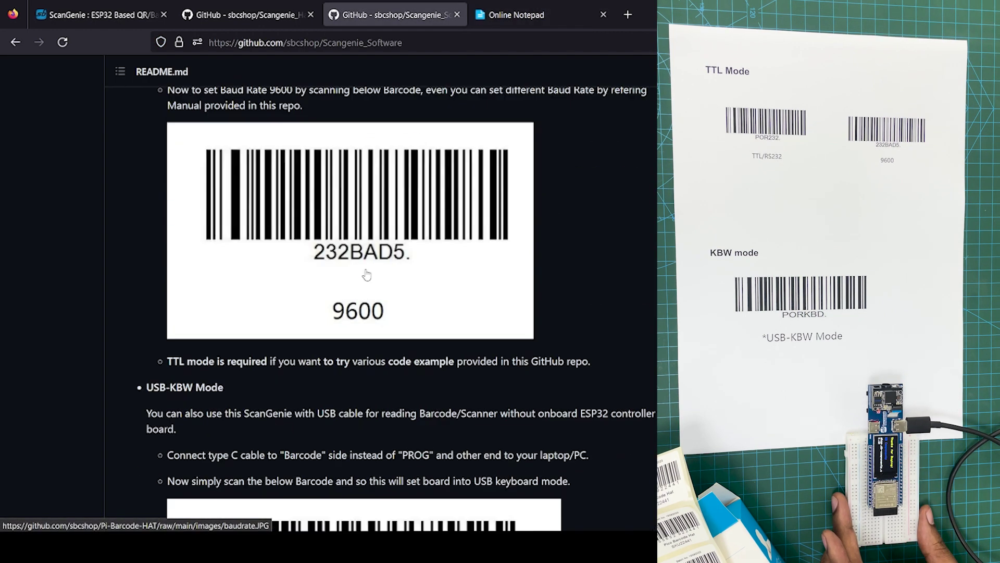
scroll(366, 275, "down", 2)
scroll(365, 268, "down", 4)
scroll(365, 268, "down", 1)
scroll(365, 268, "down", 3)
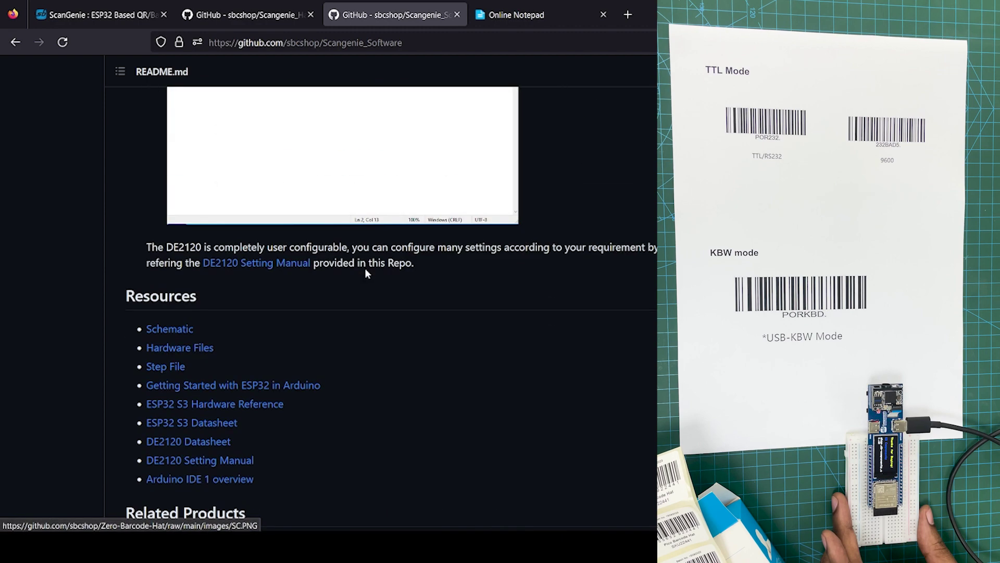